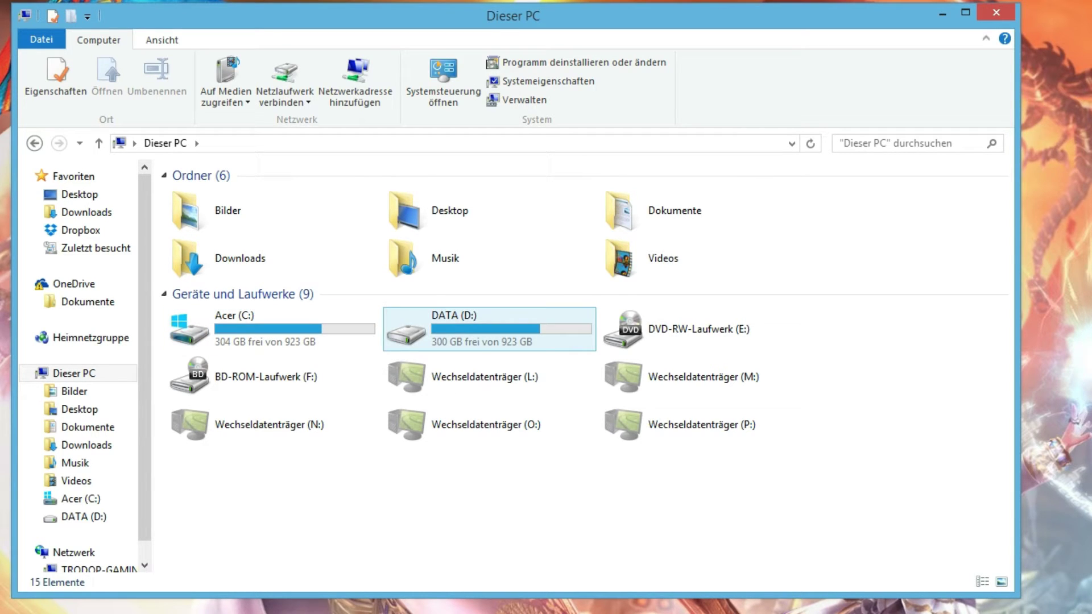
Step: Open the Steam folder inside Programme (x86) on the Acer (C:) drive
double_click(267, 327)
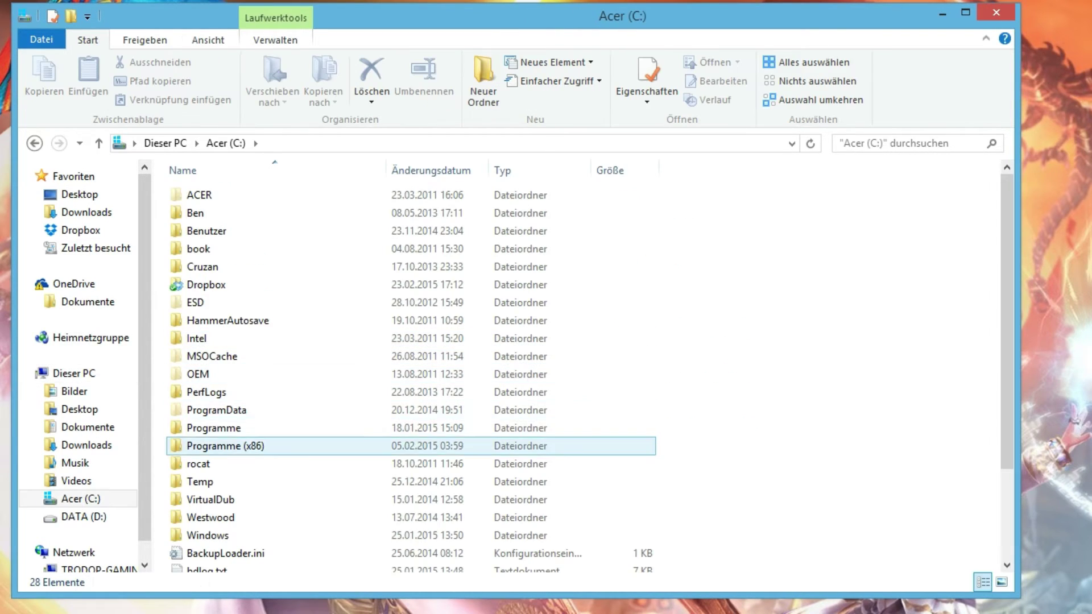
double_click(225, 446)
scroll(228, 426, down, 7)
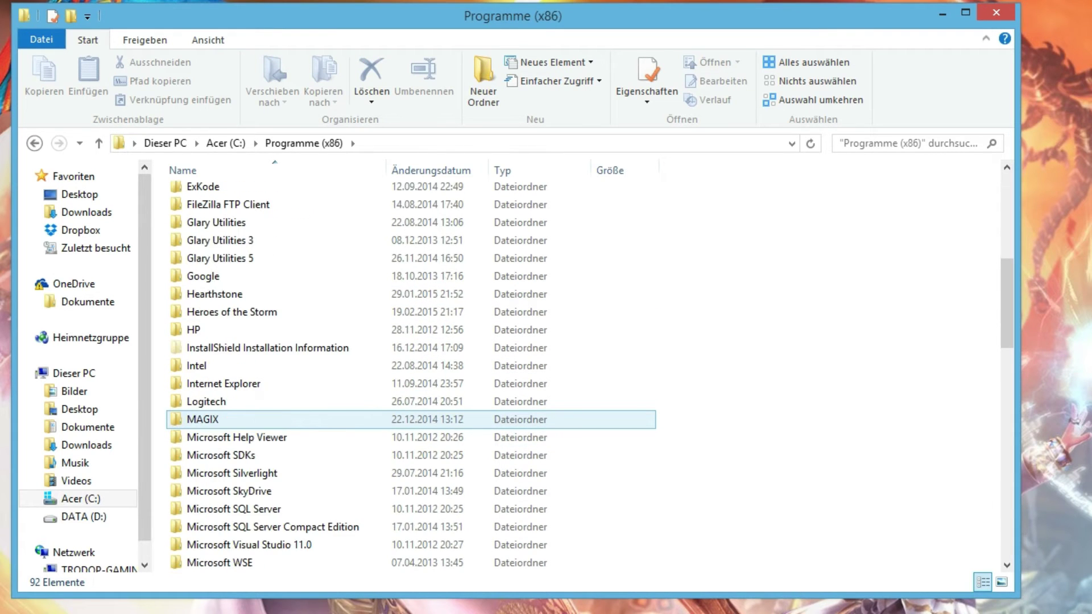
scroll(228, 419, down, 14)
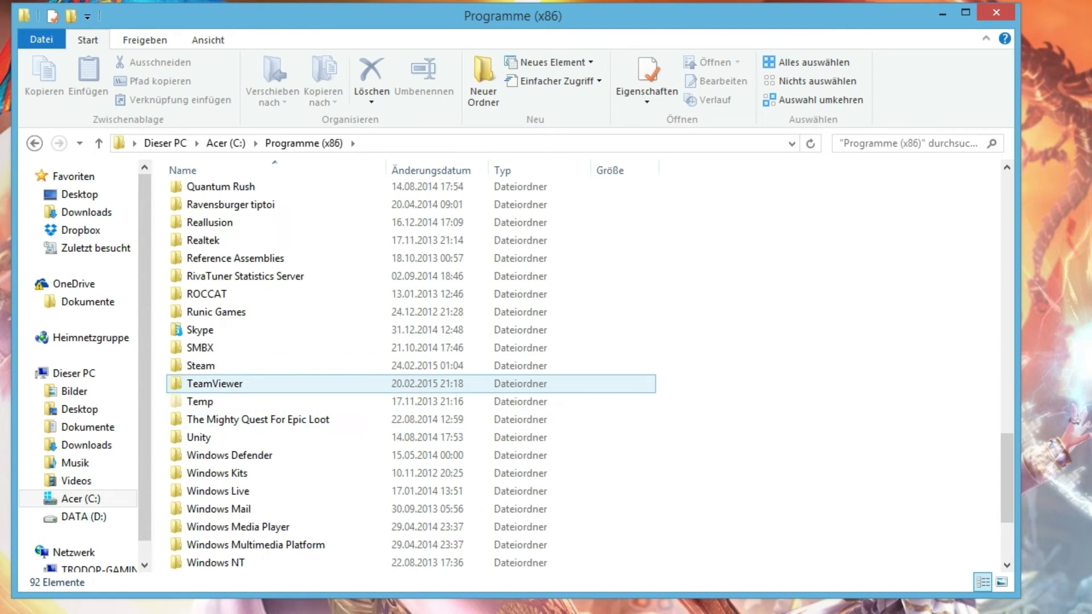
double_click(205, 367)
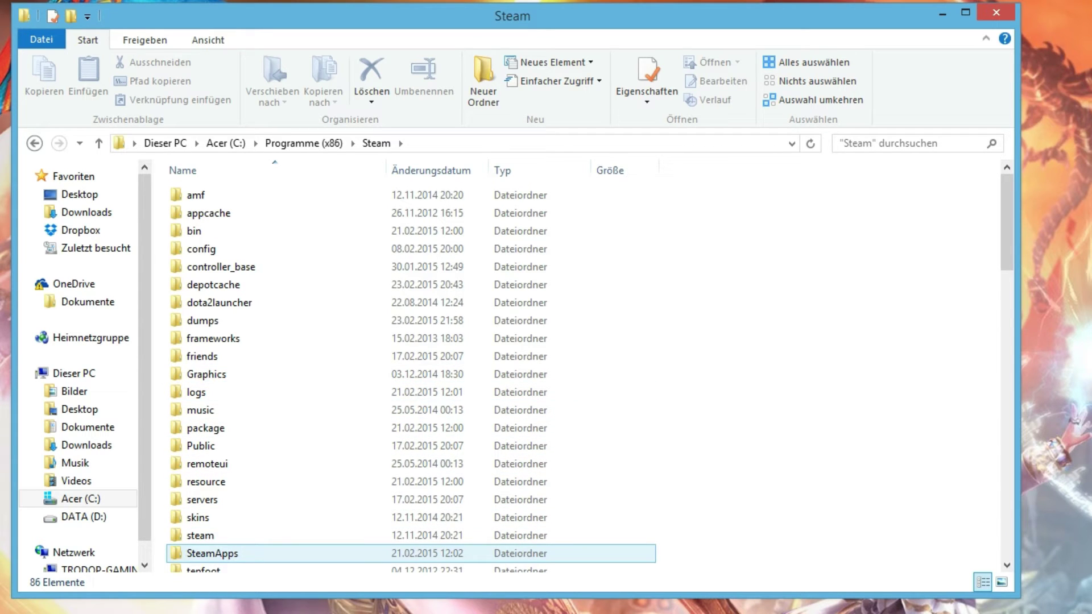
Step: Go through SteamApps and common to open the RisingWorld game folder
double_click(212, 553)
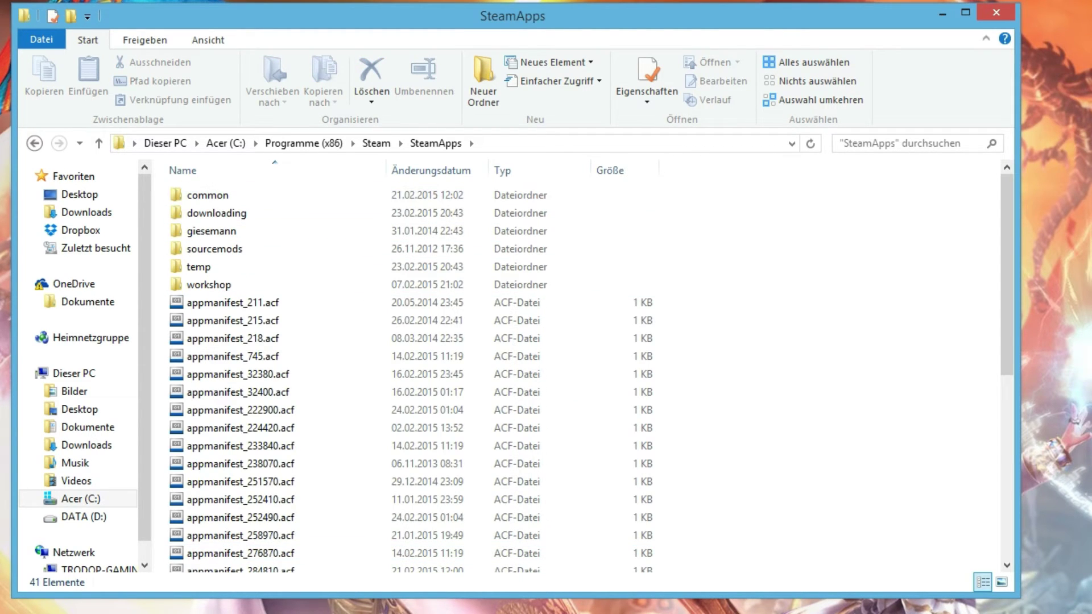
scroll(273, 376, down, 6)
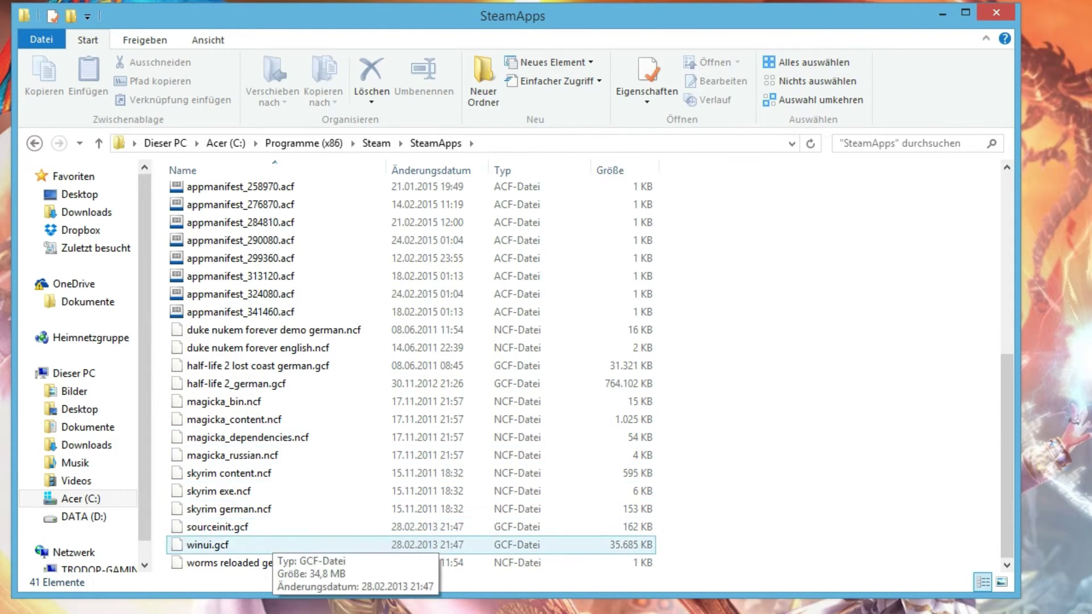
scroll(267, 545, up, 6)
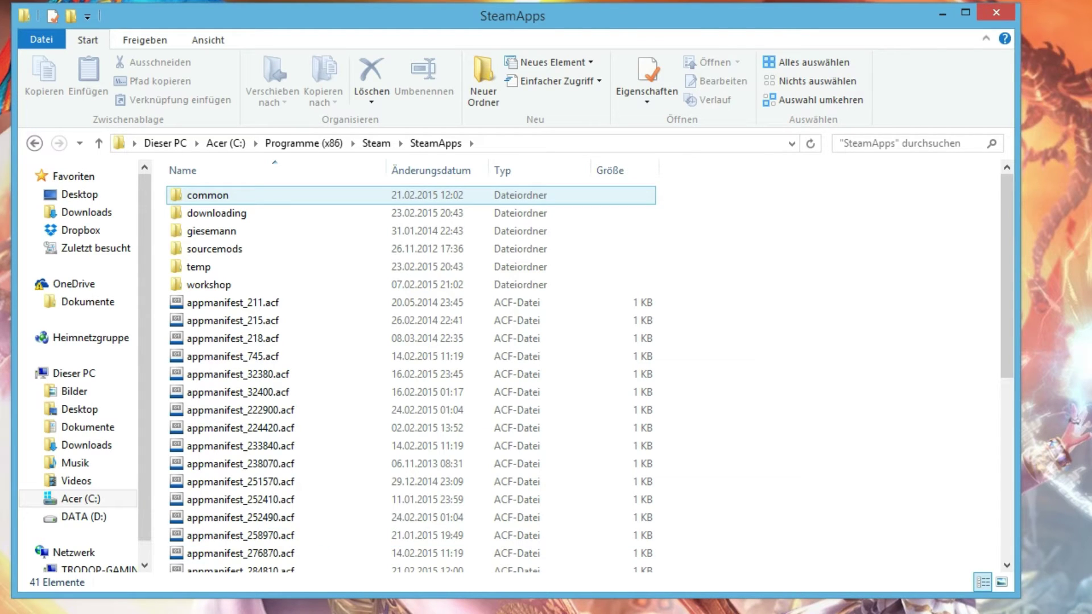
double_click(319, 196)
scroll(335, 250, down, 7)
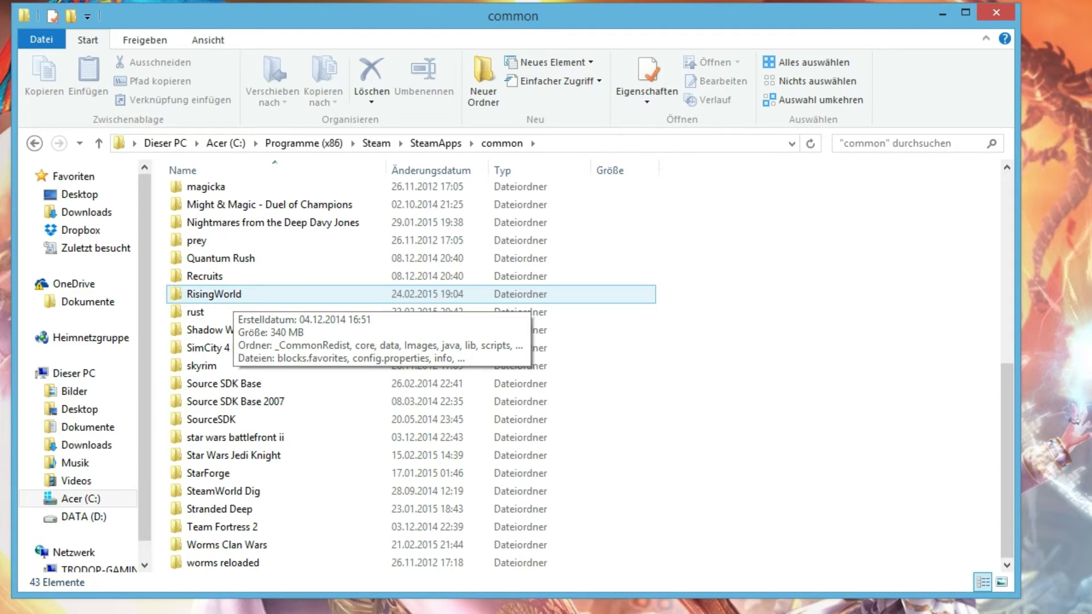
double_click(226, 295)
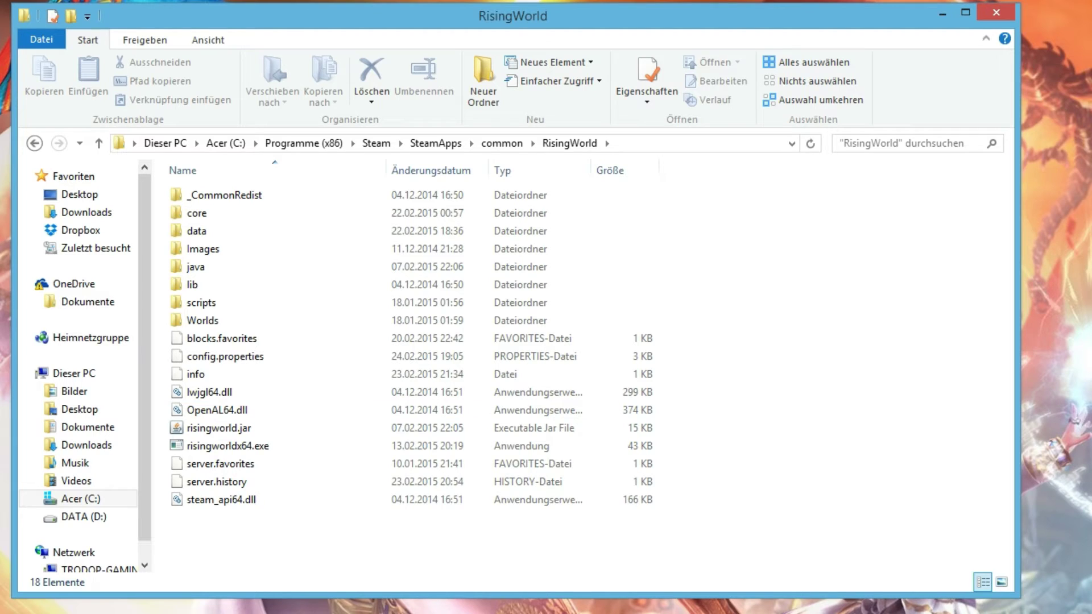
Step: Create a folder named Texturepacks in the RisingWorld folder and open it
right_click(288, 540)
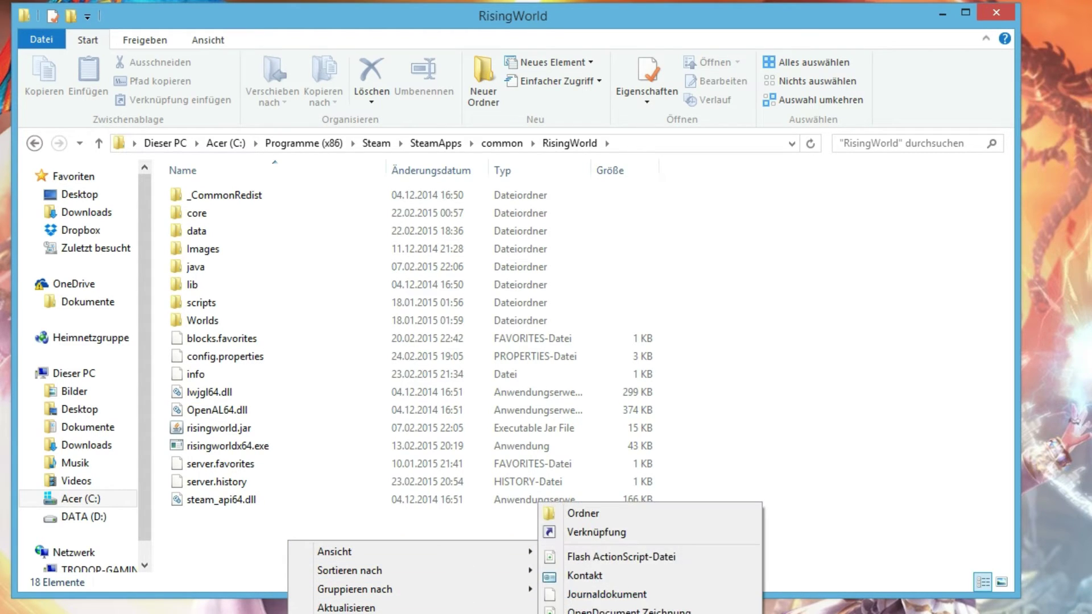
click(575, 512)
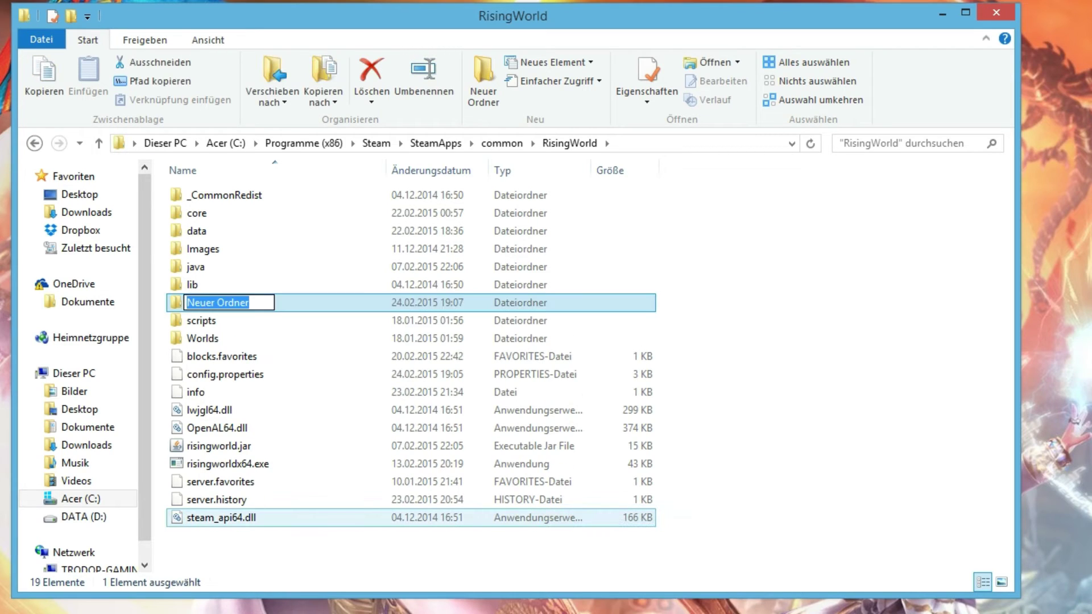
text(Text)
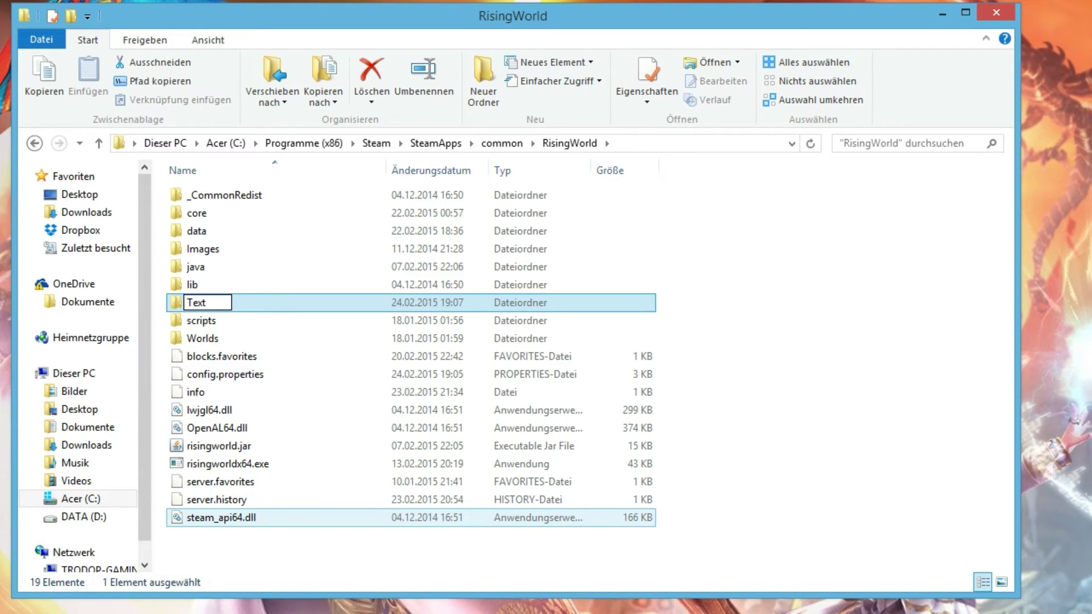
text(urepa)
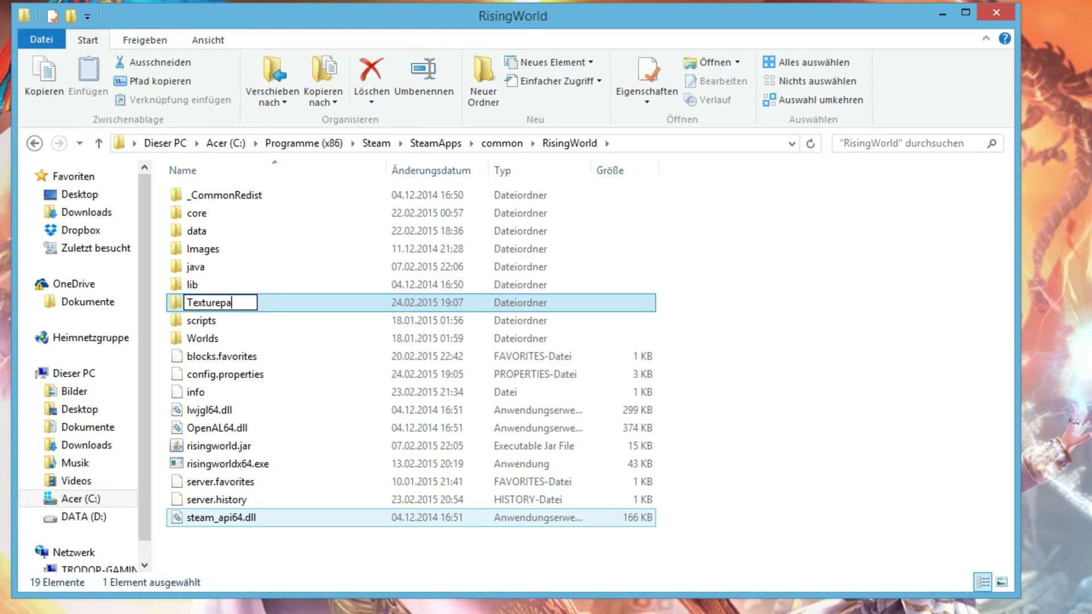
text(cks)
key(Return)
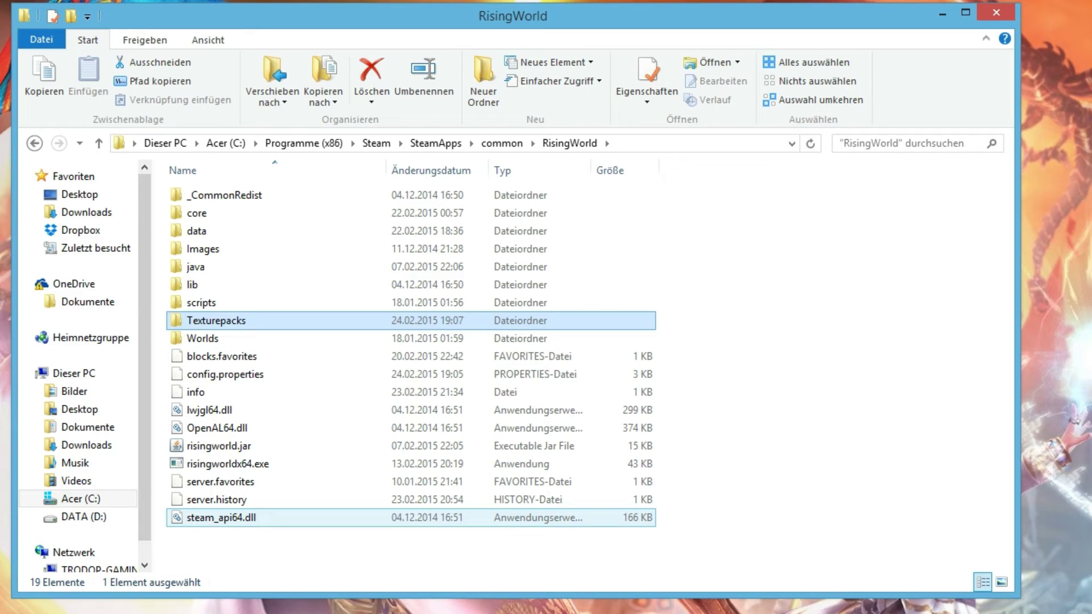
key(Return)
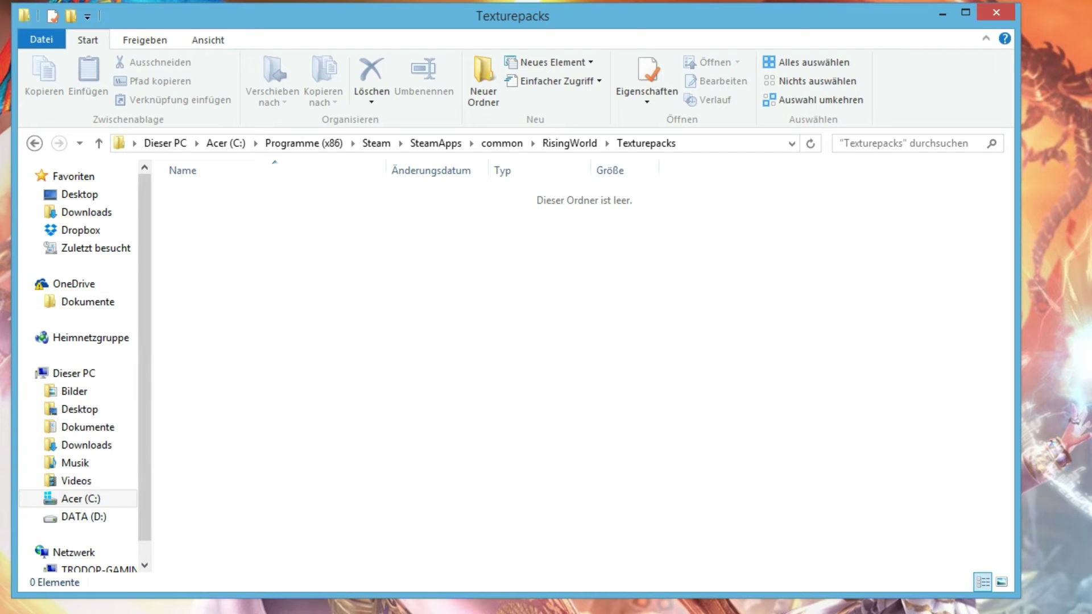
Step: Move TP-Minecraft.zip from the other Texturepacks window into RisingWorld's empty Texturepacks folder, and close the source window
key(super+d)
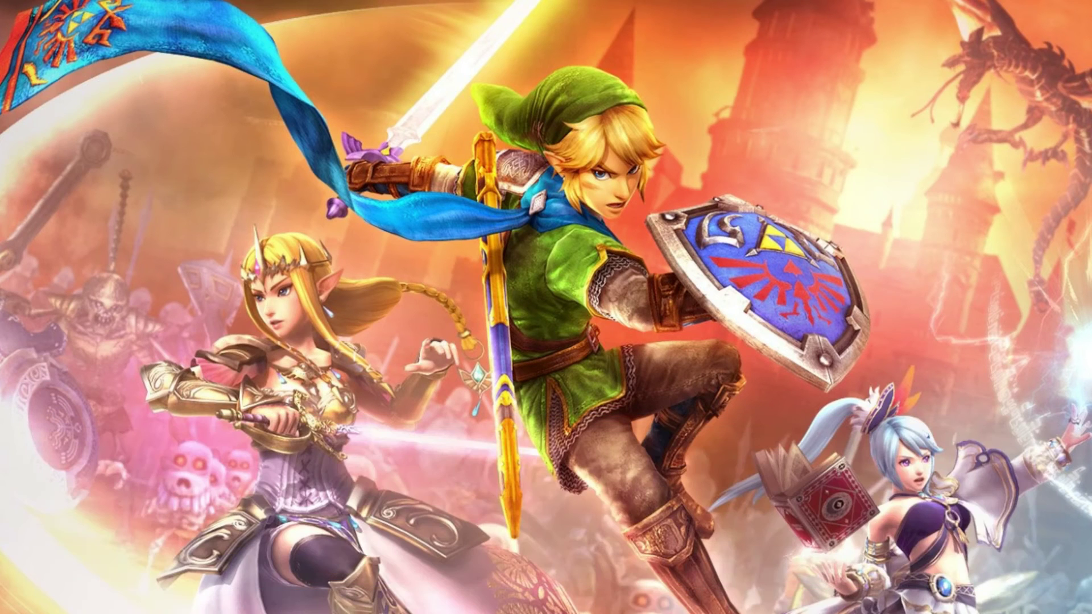
key(super+d)
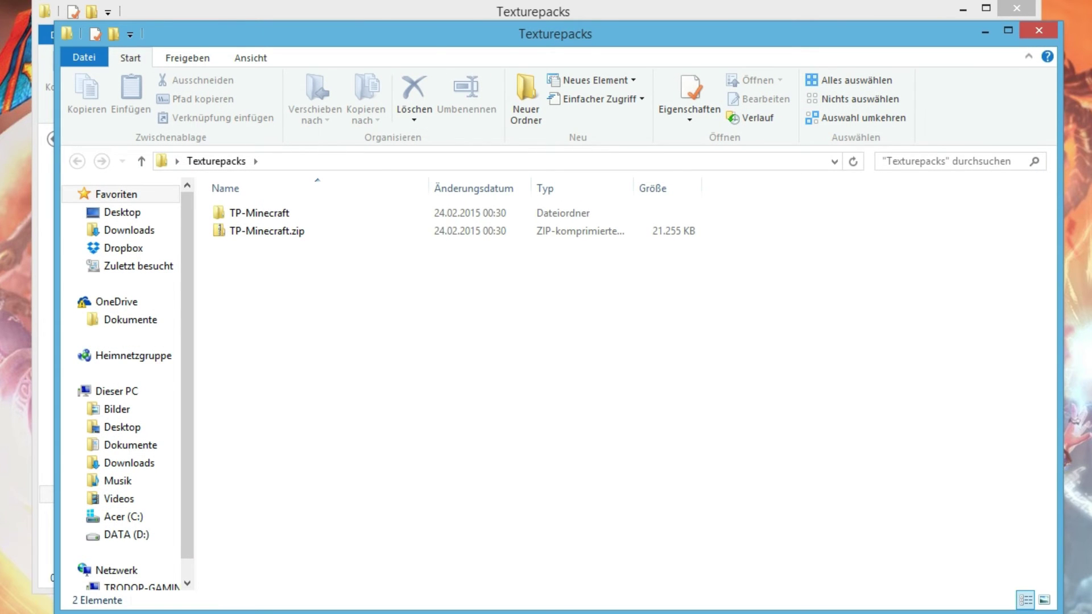
drag(170, 33, 490, 50)
click(659, 248)
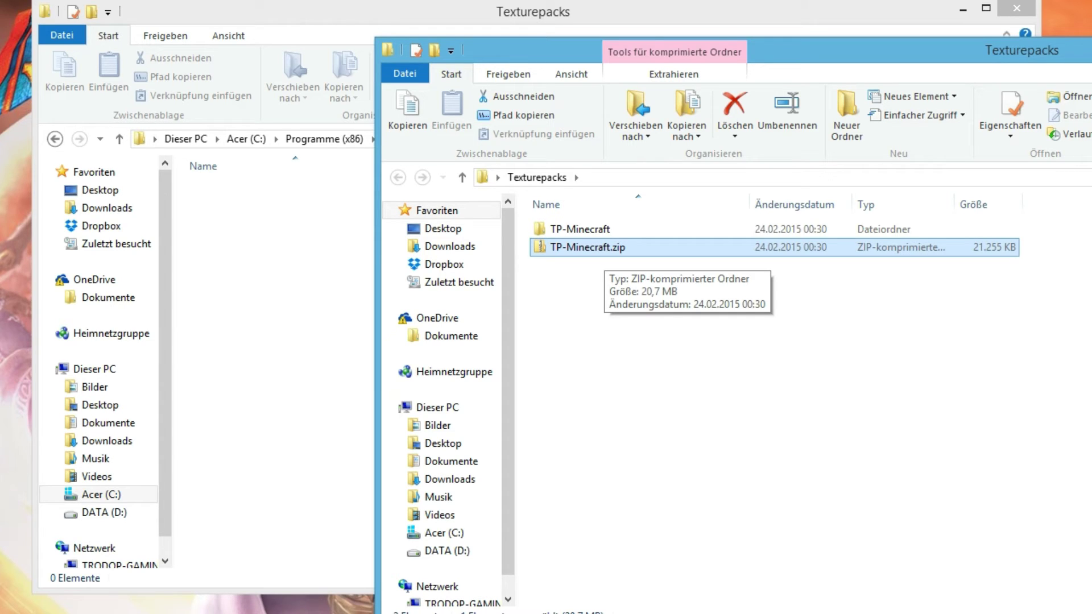
drag(591, 248, 296, 253)
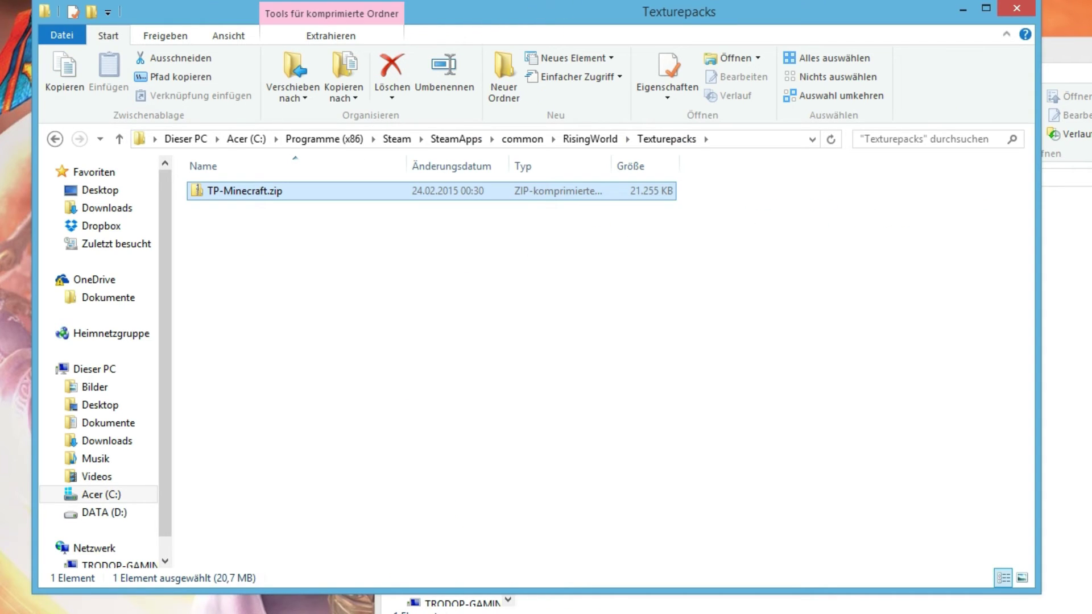
key(alt+Tab)
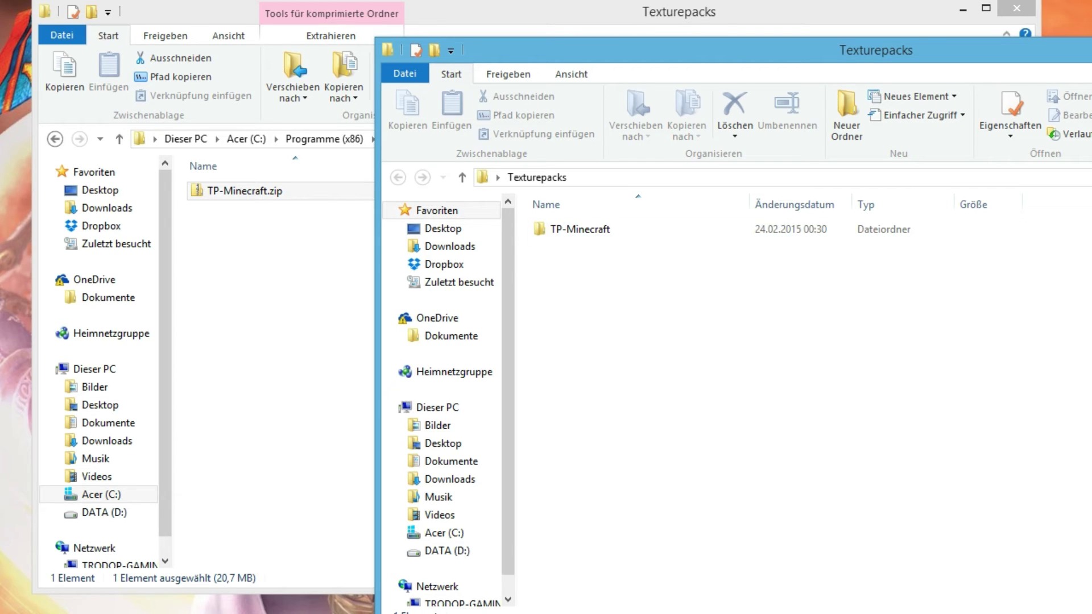
key(alt+F4)
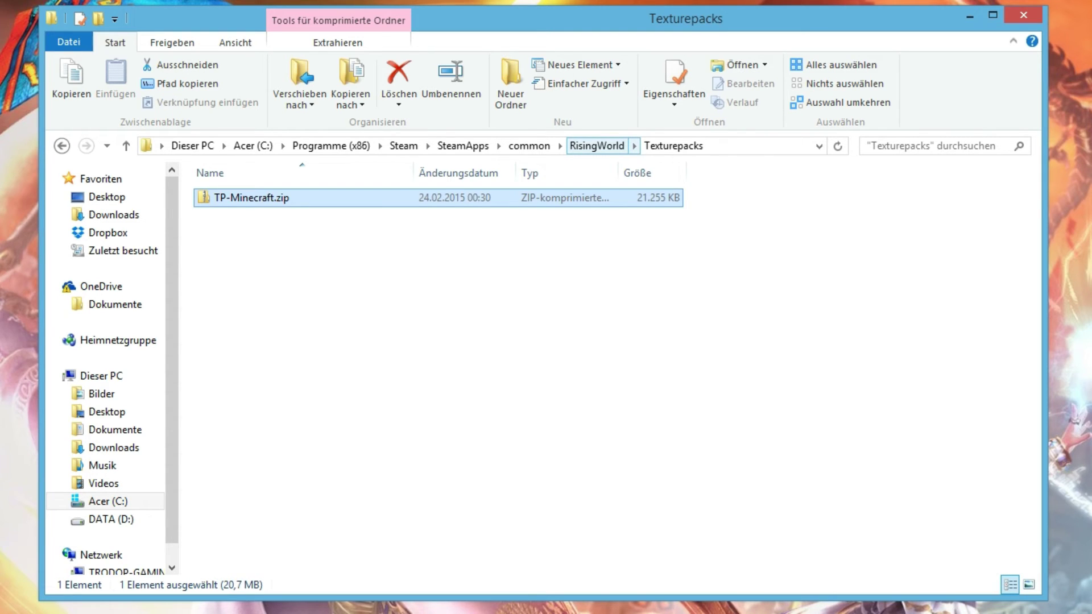
Step: Open config.properties from the RisingWorld folder in Notepad++ and set custom_texturepack to TP-Minecraft.zip
click(597, 145)
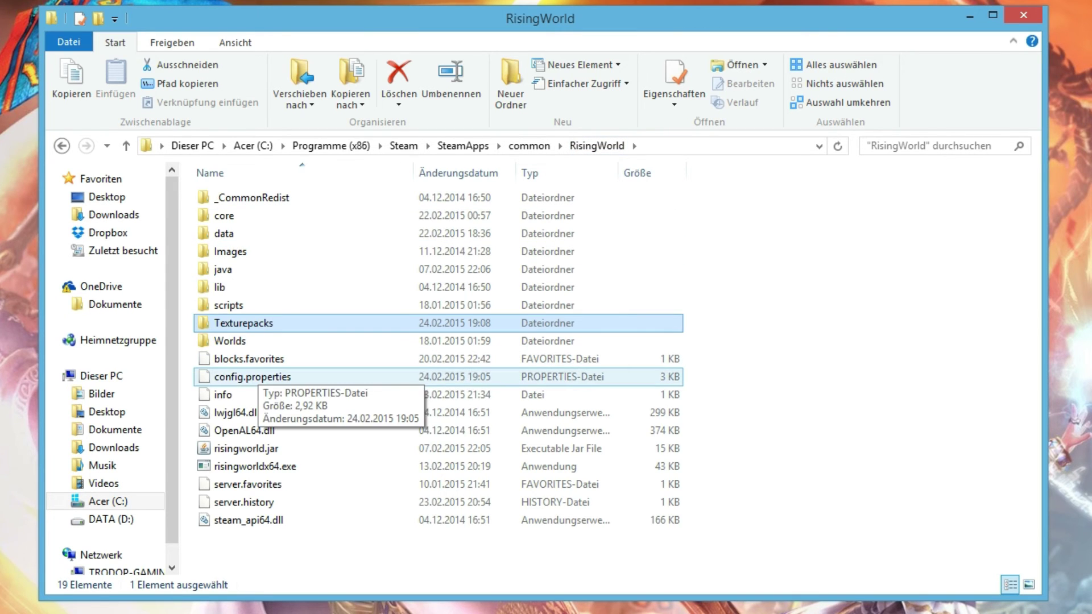
click(253, 377)
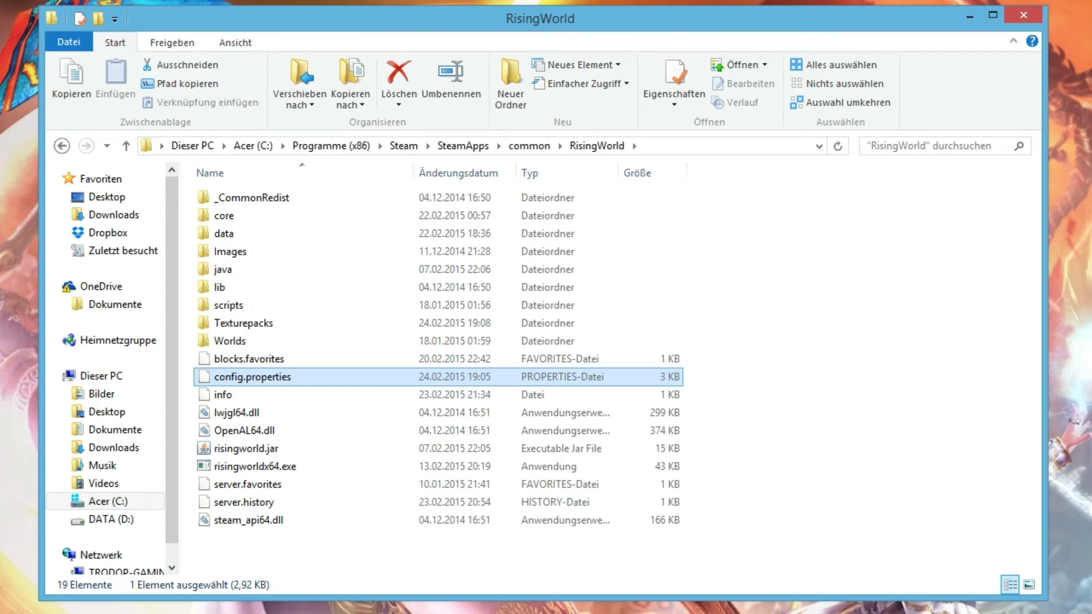
right_click(257, 378)
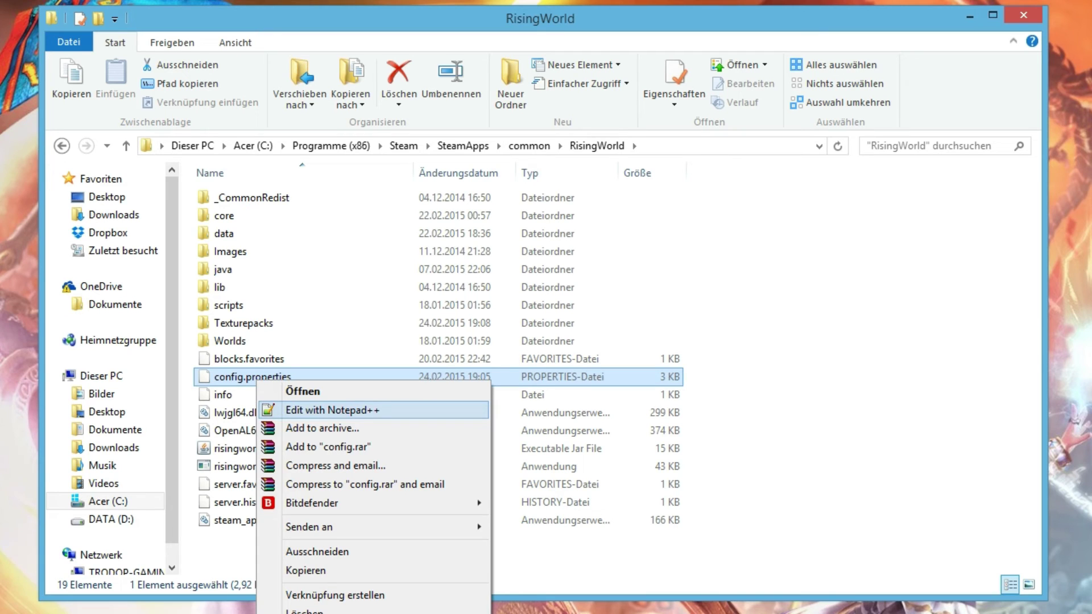
click(332, 410)
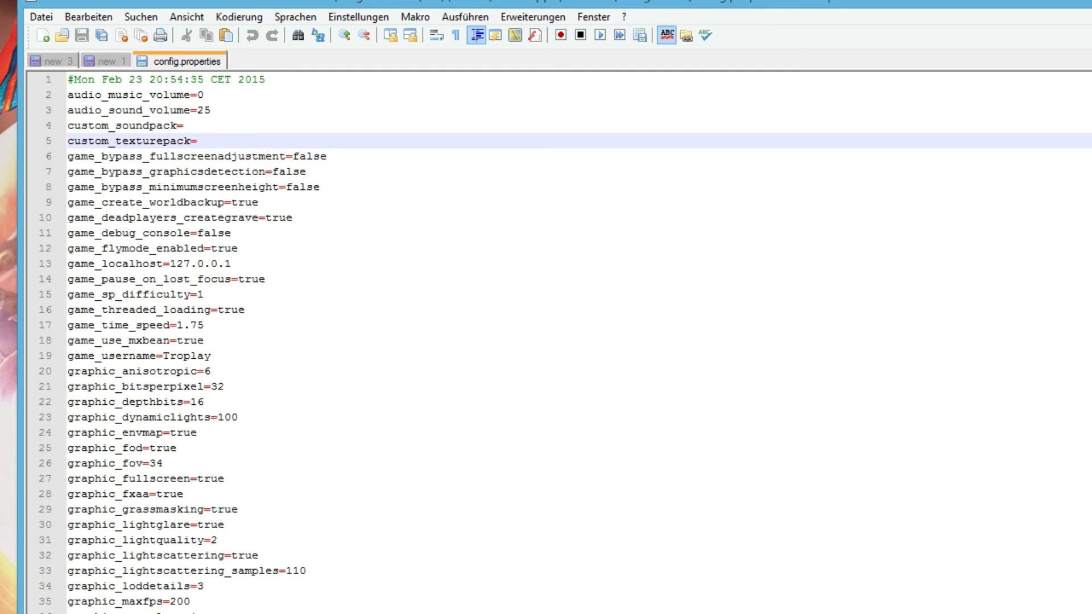
text(TP-Minecraft)
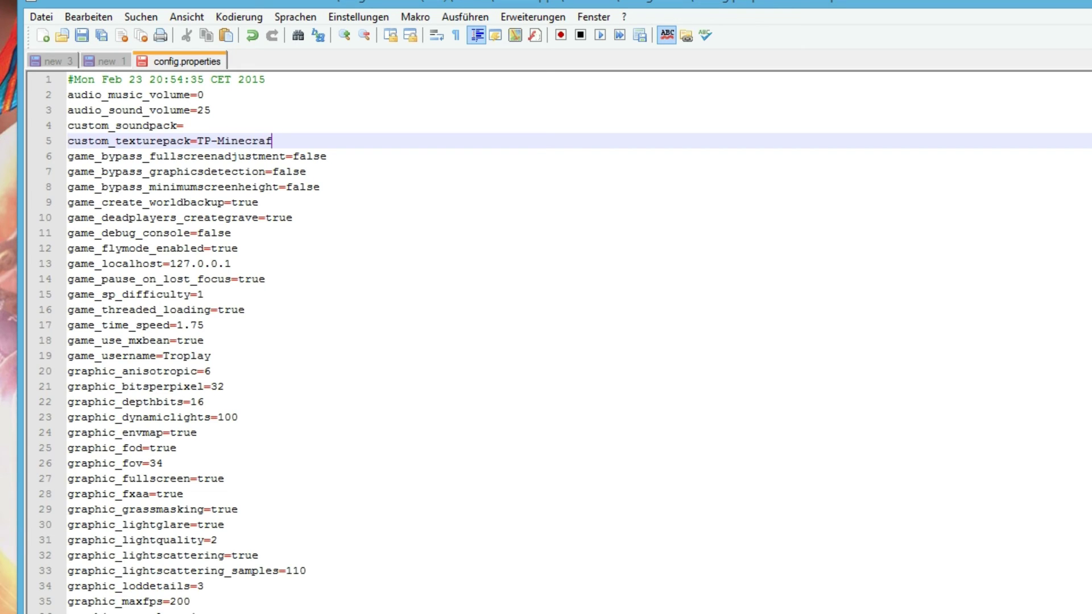
text(.zip)
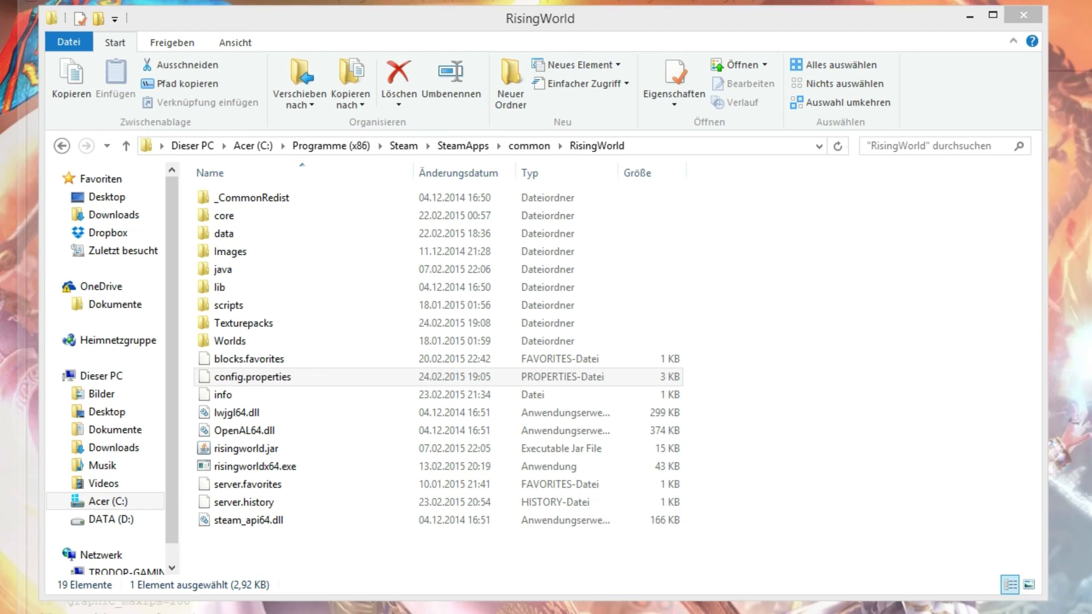
Step: Check the archive's full file name including its extension in RisingWorld's Texturepacks folder, and return to config.properties
double_click(243, 323)
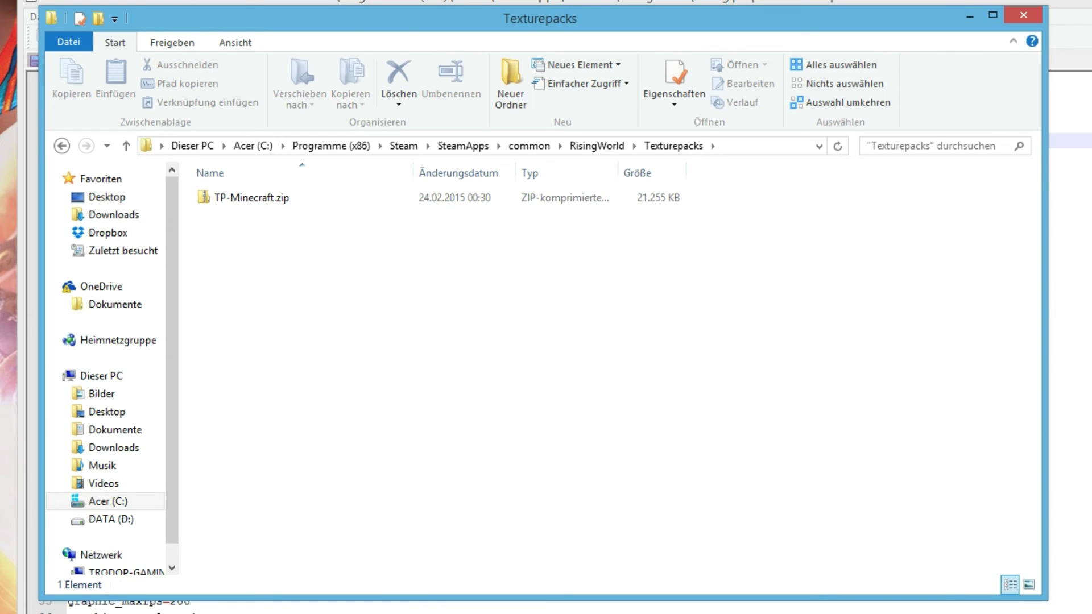
click(251, 198)
key(F2)
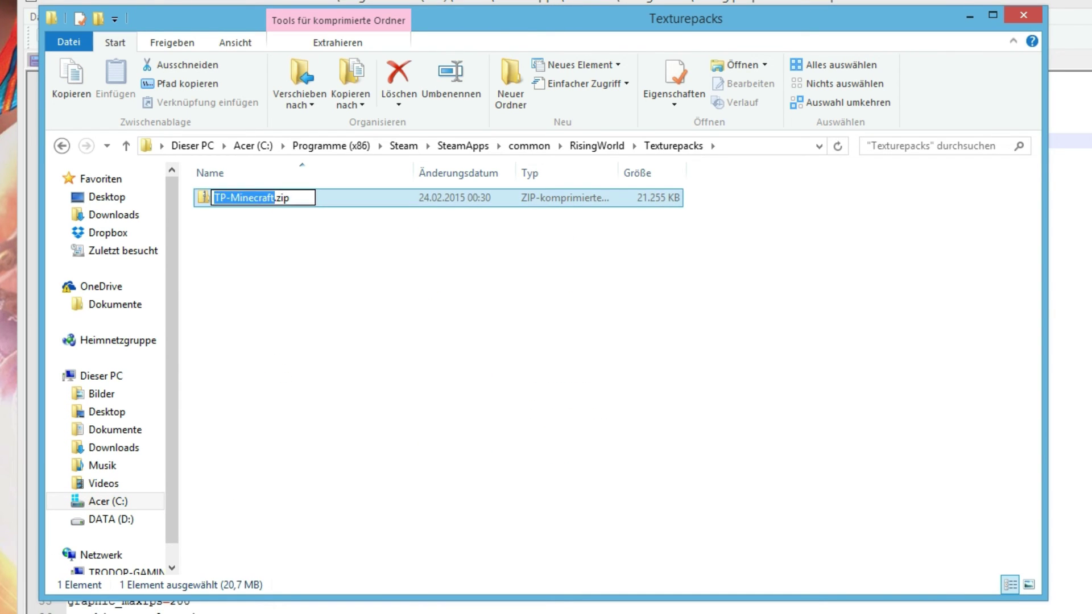
key(ctrl+a)
key(Escape)
key(alt+Tab)
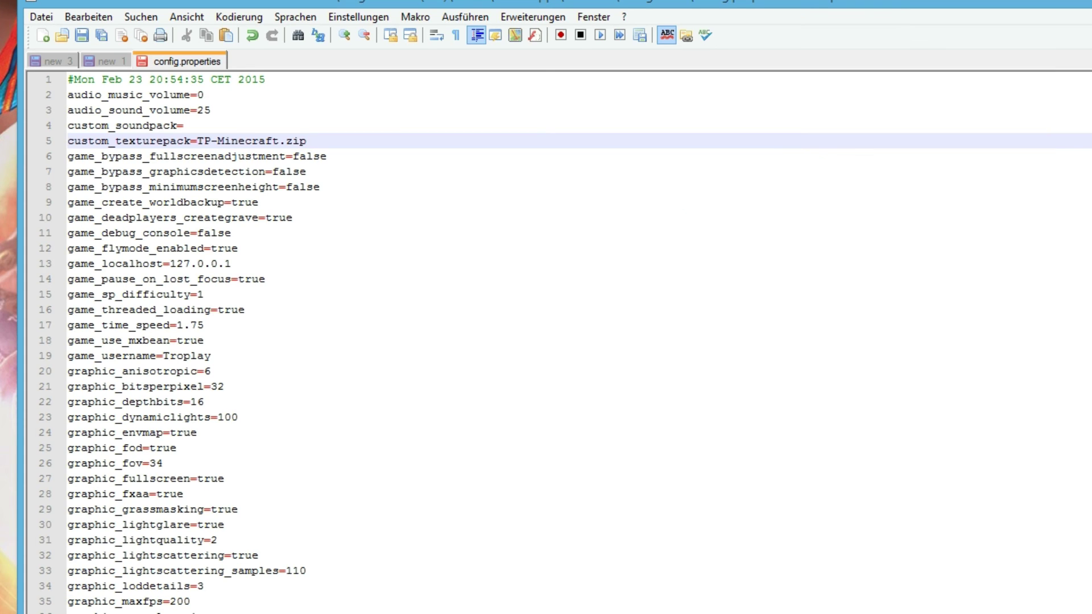
key(shift+Left)
key(shift+Left)
key(shift+Left)
key(shift+Left)
key(shift+Left)
key(shift+Left)
key(shift+Left)
key(shift+Left)
key(shift+Left)
key(shift+Left)
key(shift+Left)
key(shift+Left)
key(shift+Left)
key(shift+Left)
key(shift+Left)
key(shift+Left)
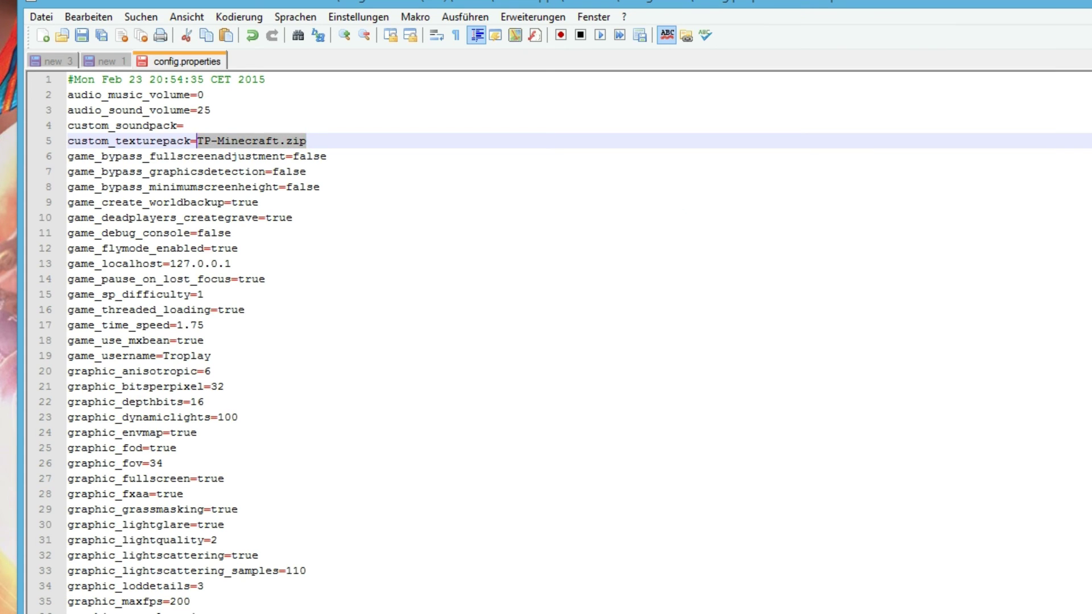
key(End)
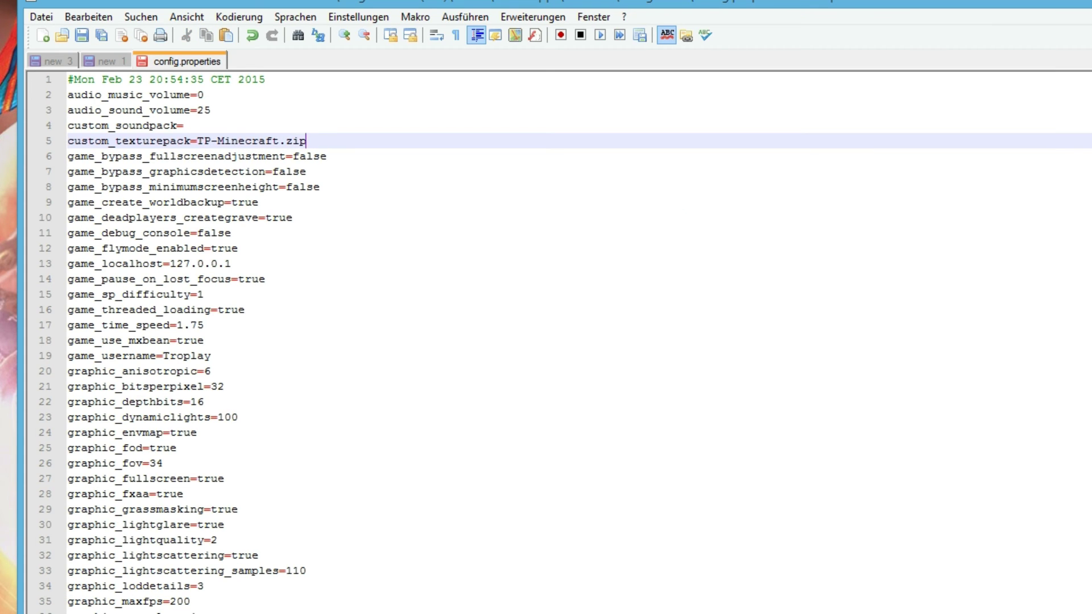
Step: Cut the custom_texturepack value TP-Minecraft.zip, paste it back in the same place, and save config.properties
key(shift+Left)
key(shift+Left)
key(shift+Left)
key(shift+Left)
key(shift+Left)
key(shift+Left)
key(shift+Left)
key(shift+Left)
key(shift+Left)
key(shift+Left)
key(shift+Left)
key(shift+Left)
key(shift+Left)
key(shift+Left)
key(shift+Left)
key(shift+Left)
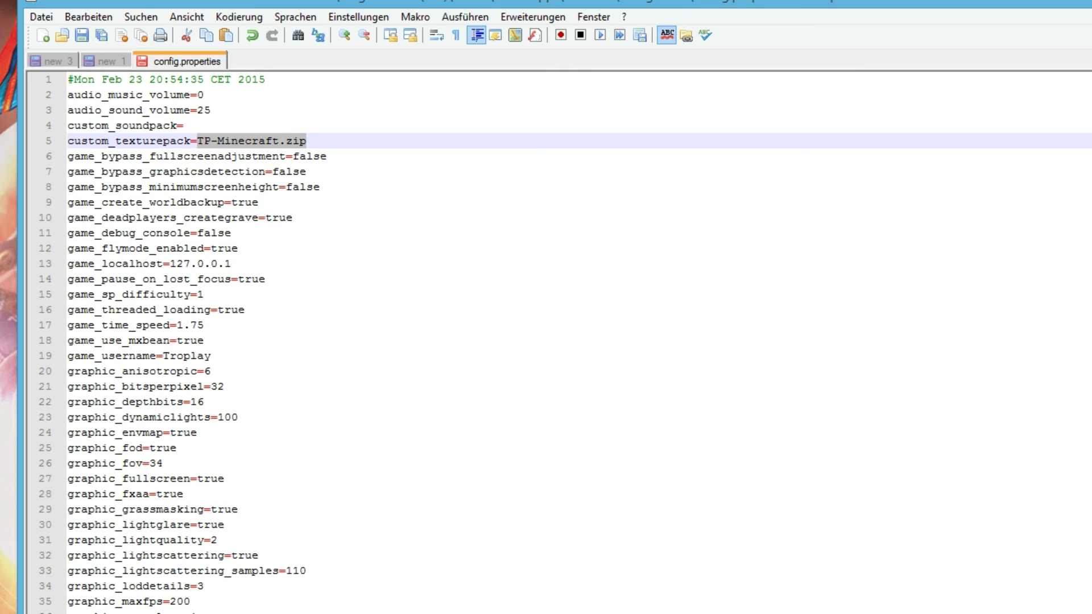
key(ctrl+x)
key(ctrl+v)
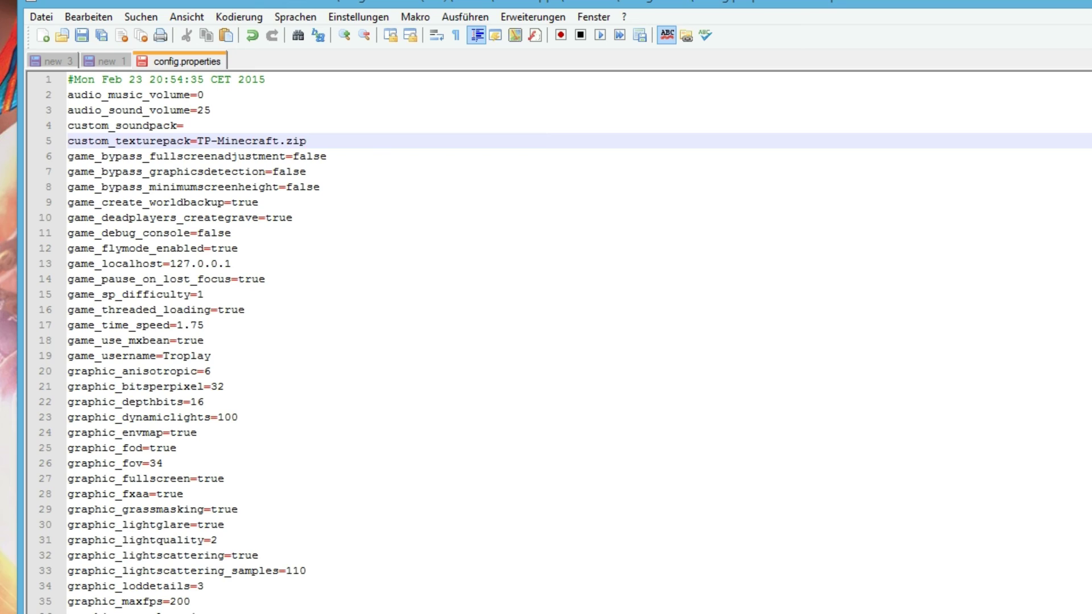
key(ctrl+s)
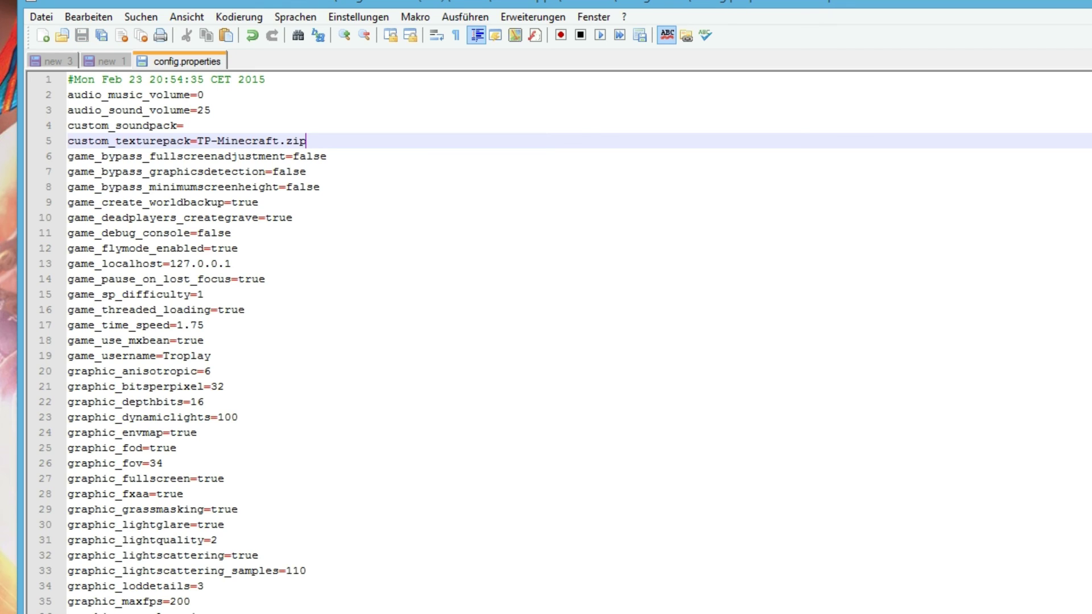